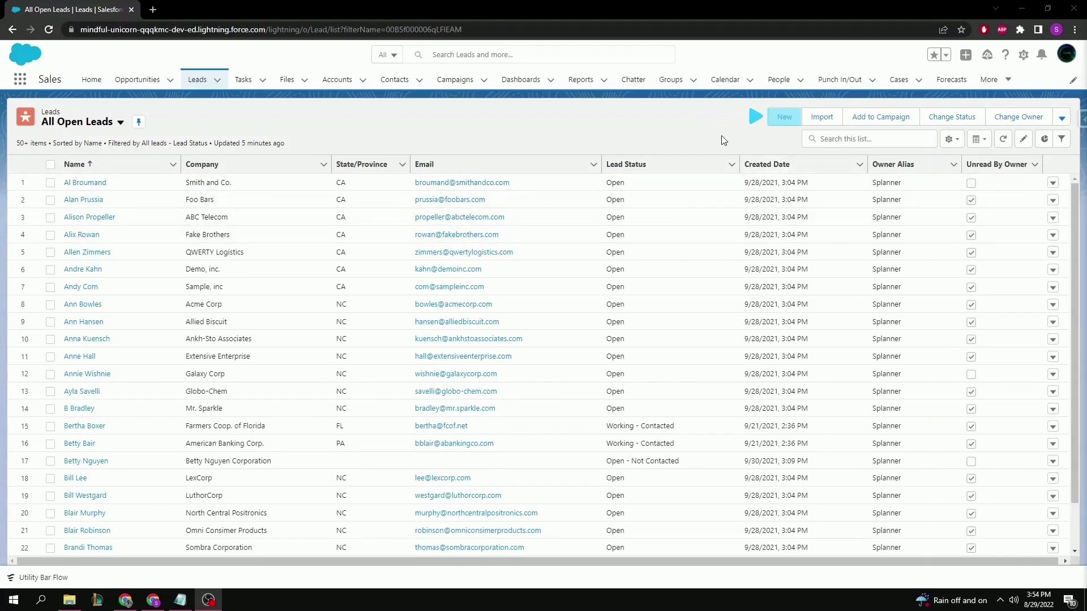
Start a new lead and enter the lead's first and last name.
{"action": "left_click", "coordinate": [786, 117]}
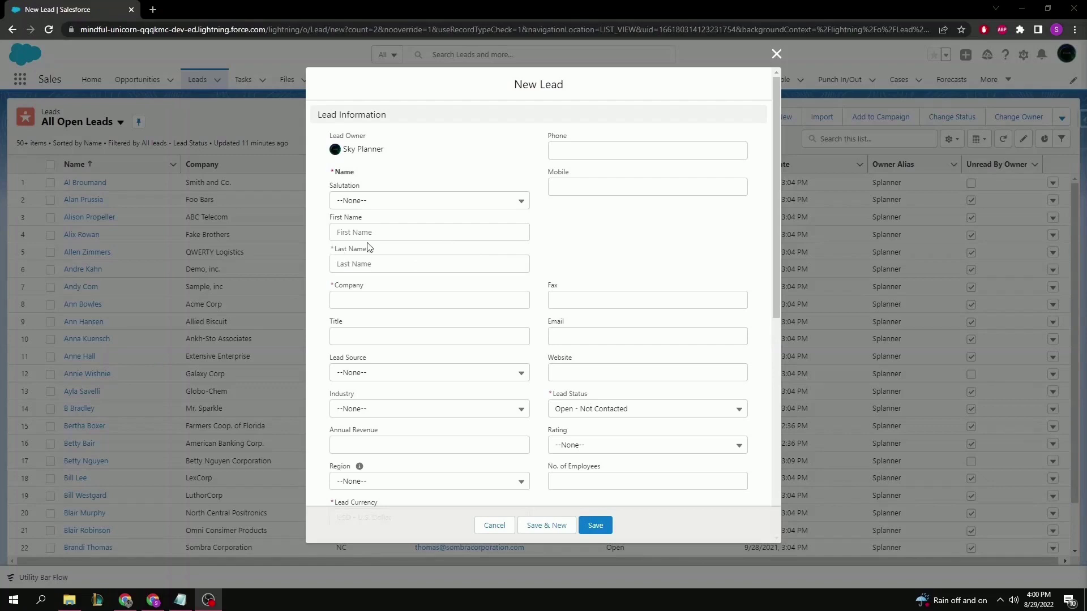
{"action": "scroll", "coordinate": [430, 255], "scroll_direction": "down", "scroll_amount": 2}
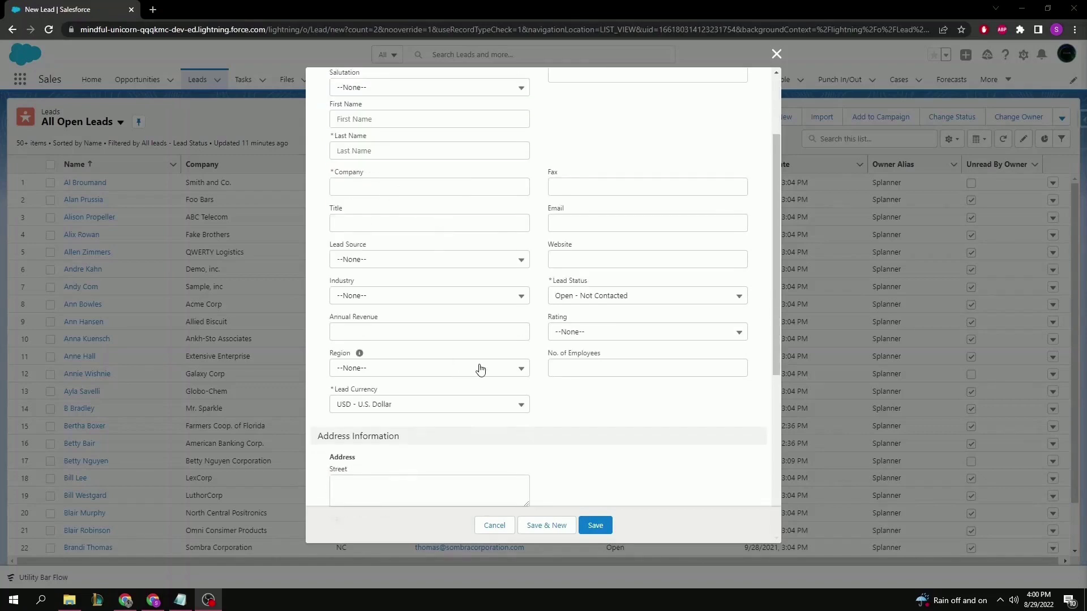
{"action": "scroll", "coordinate": [436, 283], "scroll_direction": "up", "scroll_amount": 1}
{"action": "left_click", "coordinate": [409, 175]}
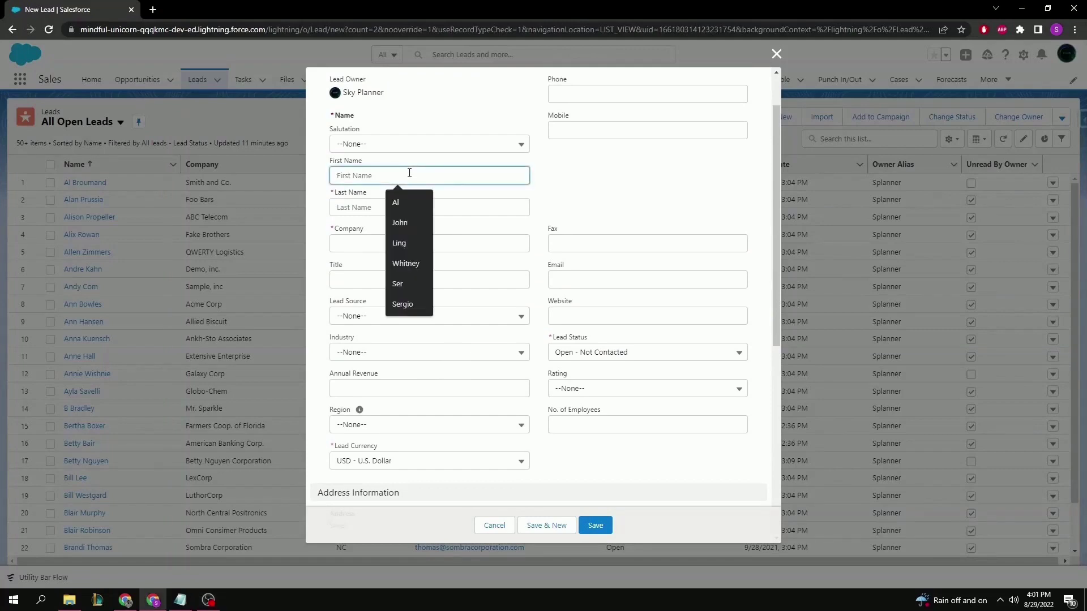
{"action": "type", "text": "John"}
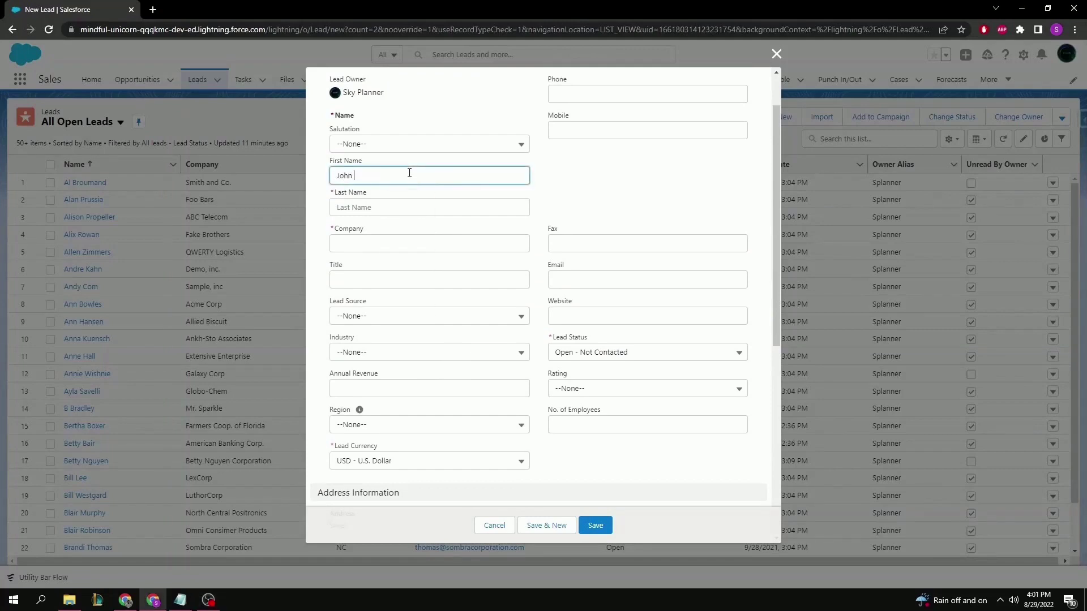
{"action": "left_click", "coordinate": [397, 208]}
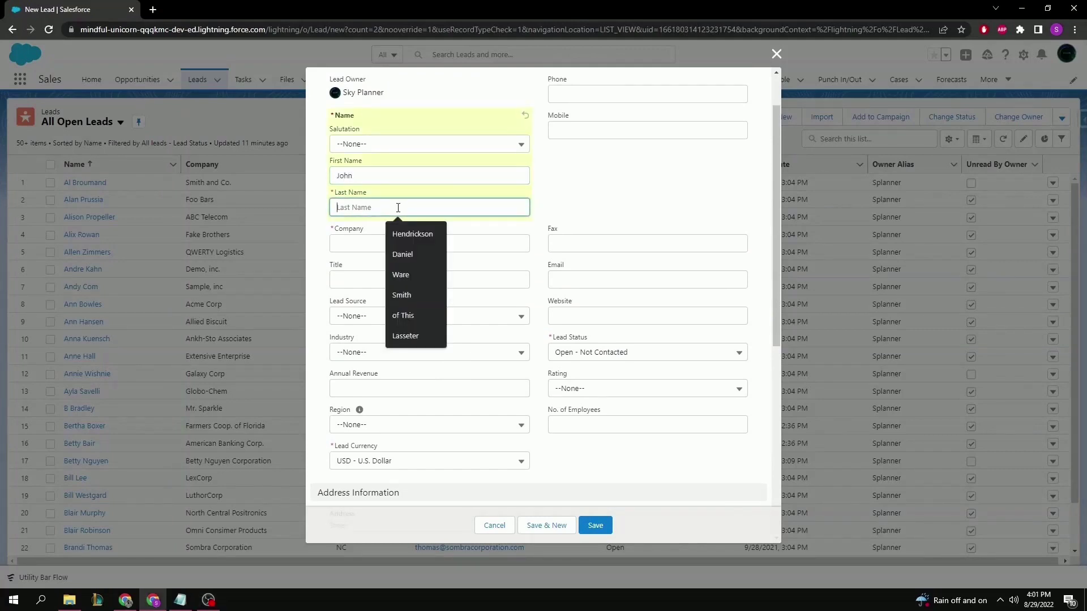
{"action": "type", "text": "Smith"}
Fill in the lead's phone and mobile numbers.
{"action": "scroll", "coordinate": [525, 192], "scroll_direction": "up", "scroll_amount": 1}
{"action": "left_click", "coordinate": [603, 150]}
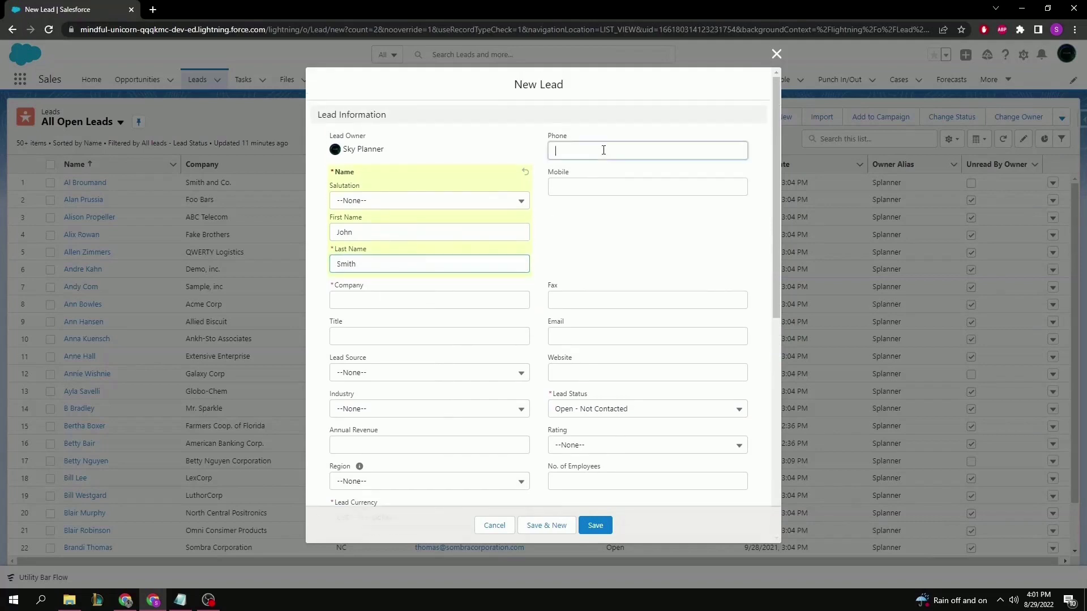
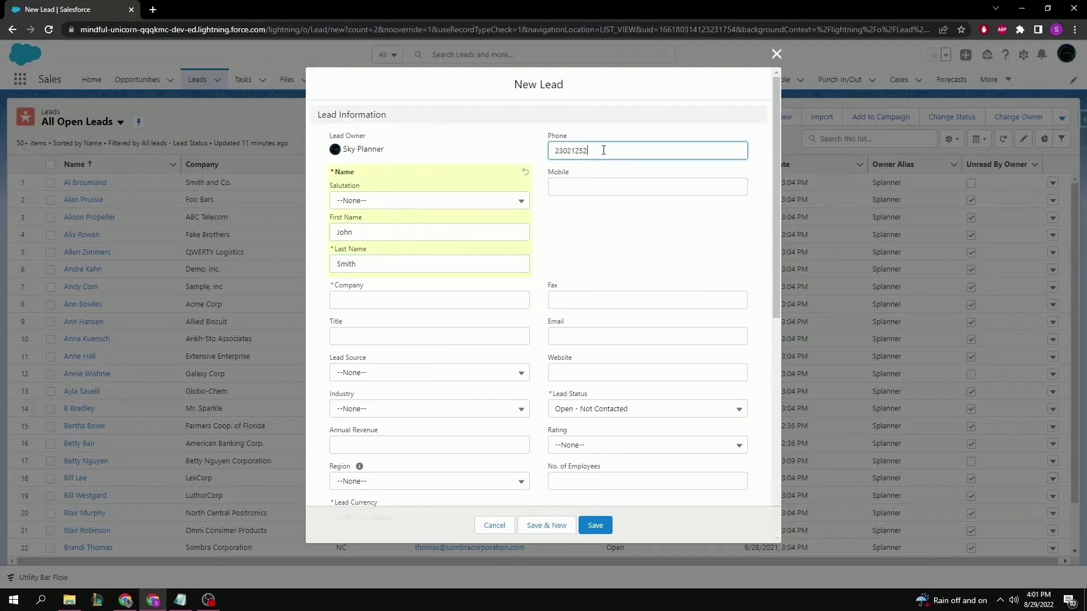
{"action": "left_click", "coordinate": [601, 182]}
{"action": "type", "text": "2363"}
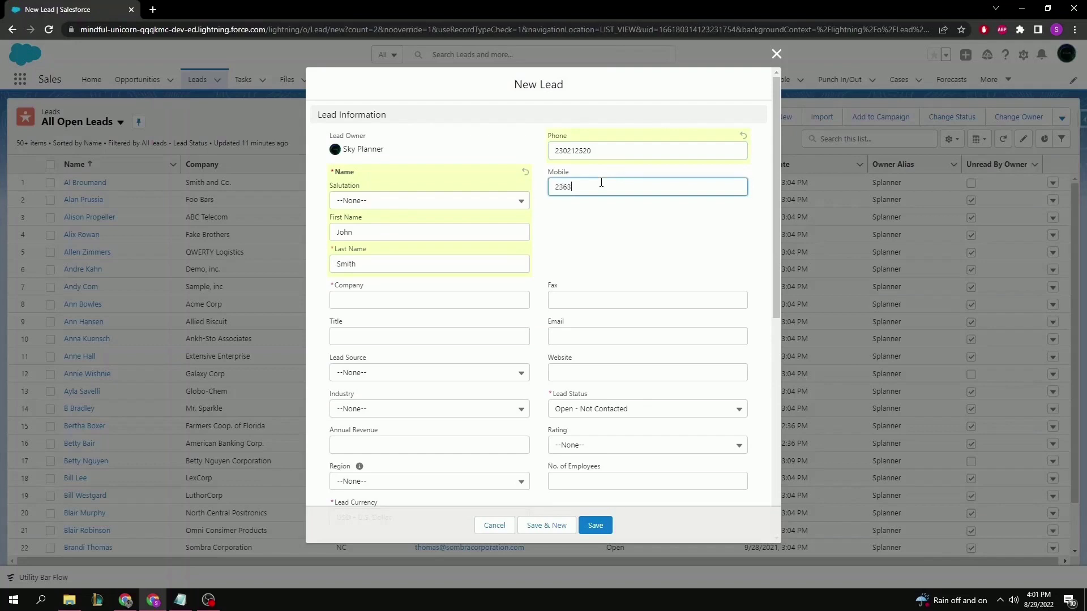
{"action": "type", "text": "2141"}
{"action": "key", "text": "Tab"}
{"action": "left_click", "coordinate": [844, 356]}
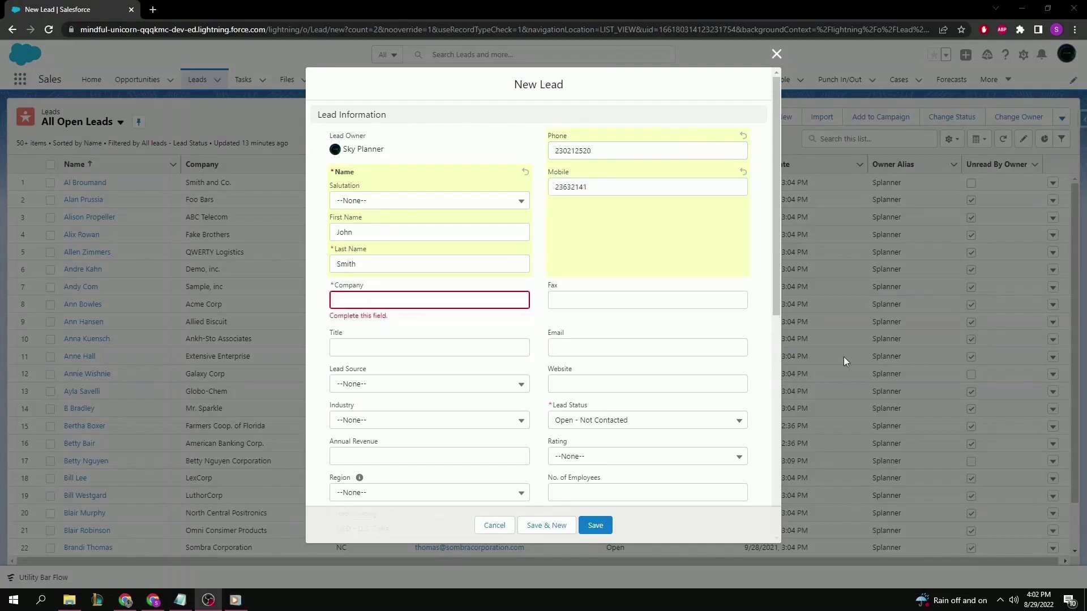
Enter company Martian Tires and the lead's e-mail address.
{"action": "left_click", "coordinate": [477, 307]}
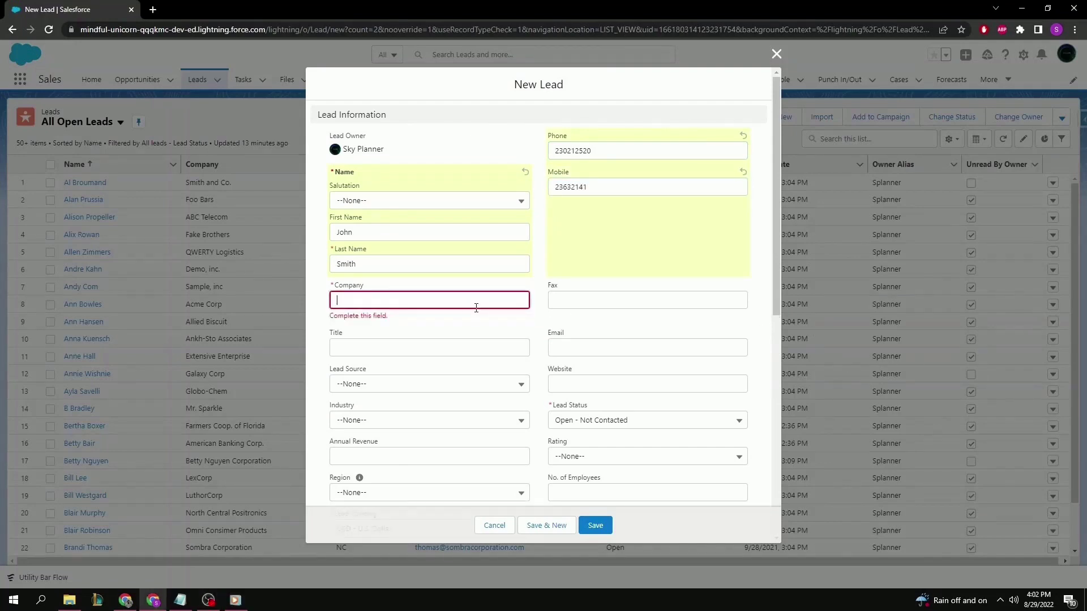
{"action": "type", "text": "Martian Tires"}
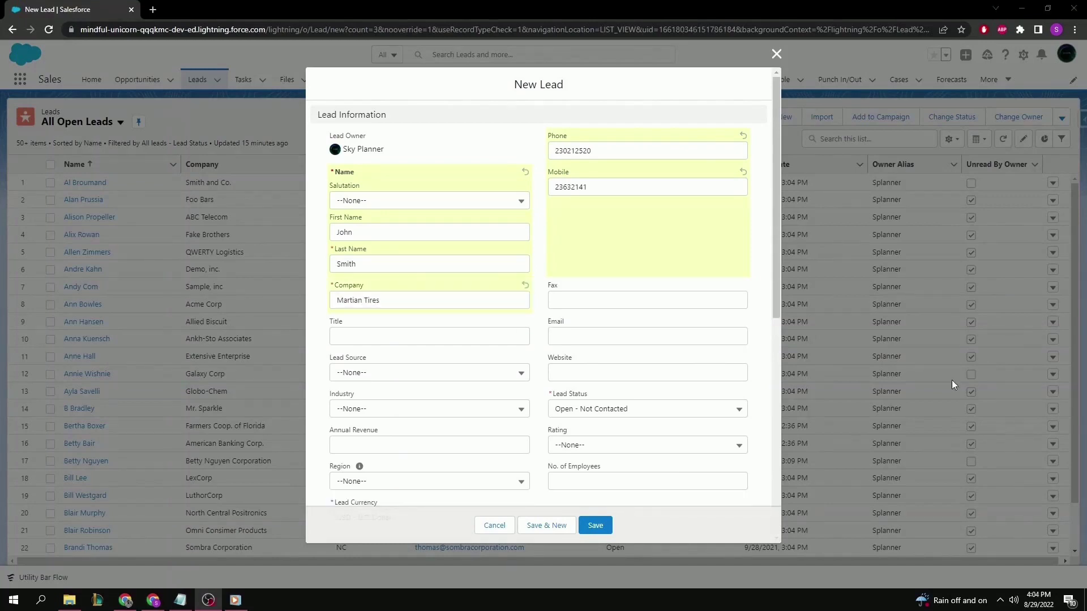
{"action": "left_click", "coordinate": [657, 338]}
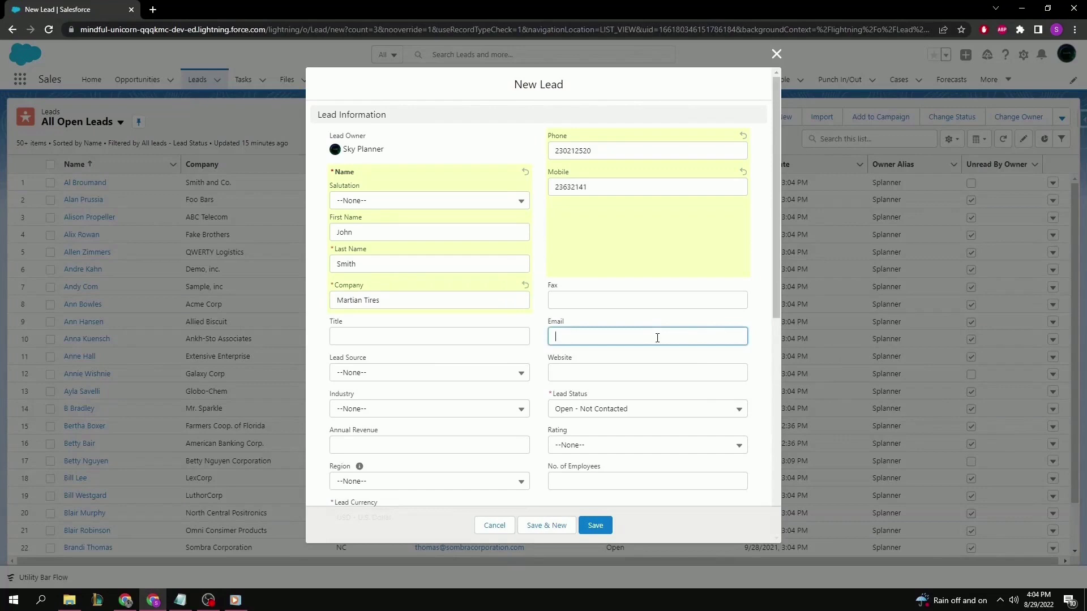
{"action": "scroll", "coordinate": [607, 342], "scroll_direction": "down", "scroll_amount": 1}
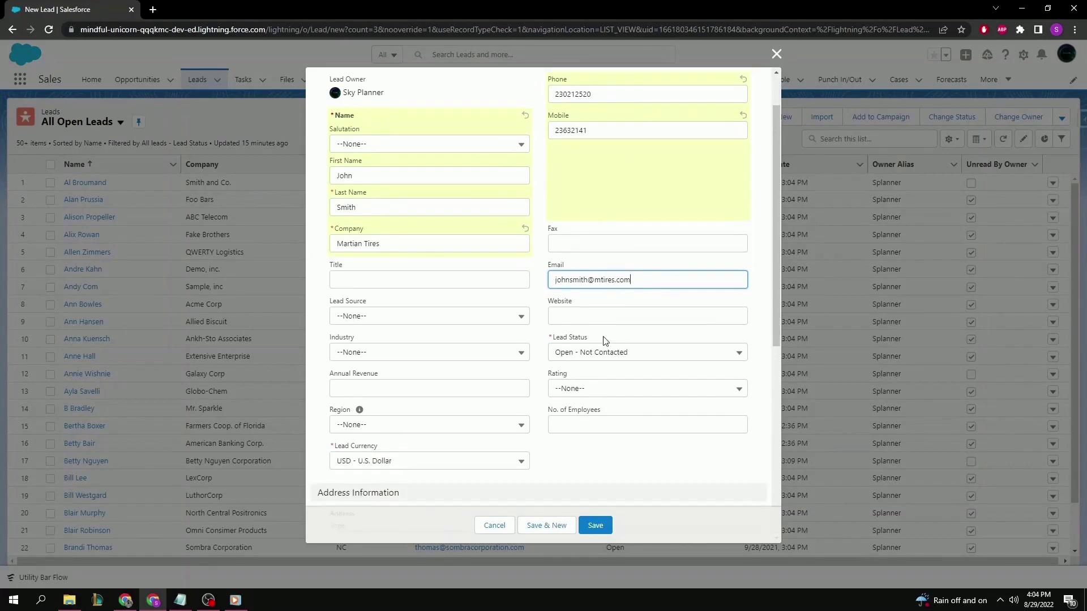
{"action": "left_click", "coordinate": [459, 317]}
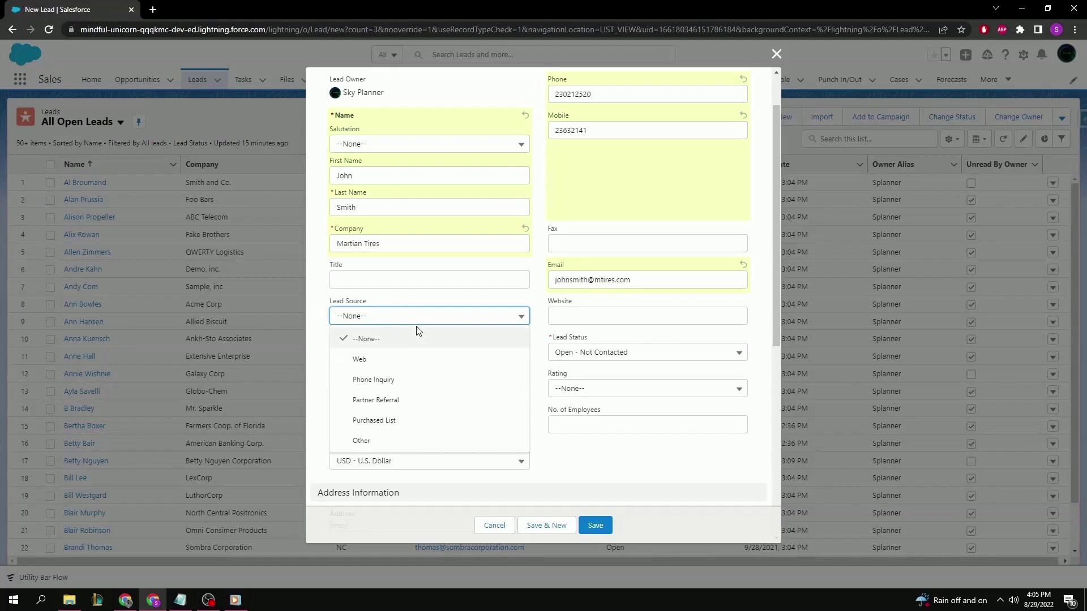
{"action": "left_click", "coordinate": [413, 320]}
{"action": "left_click", "coordinate": [578, 315]}
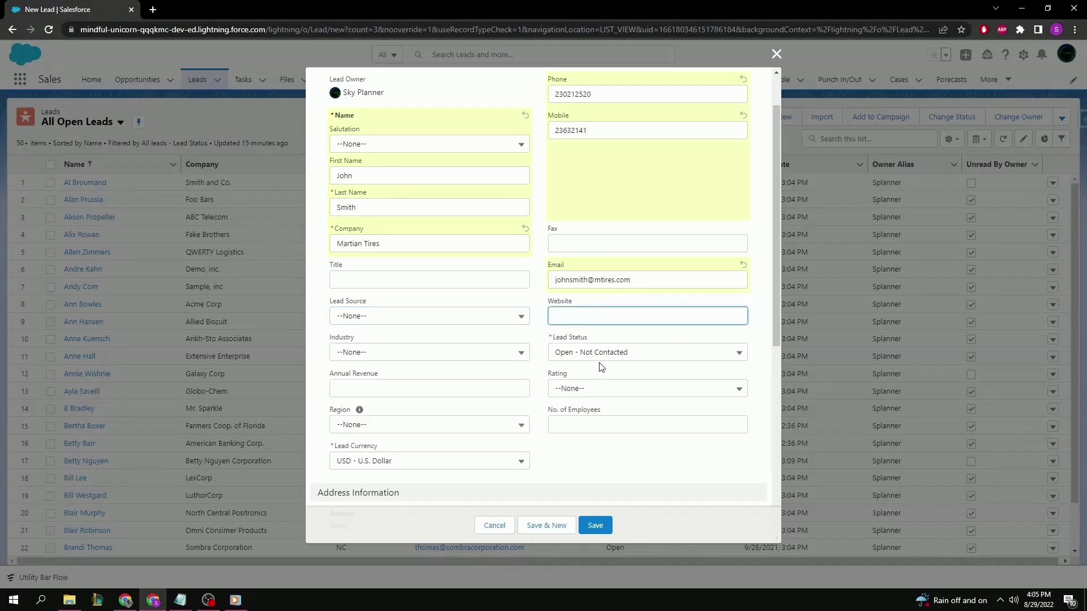
{"action": "left_click", "coordinate": [614, 357]}
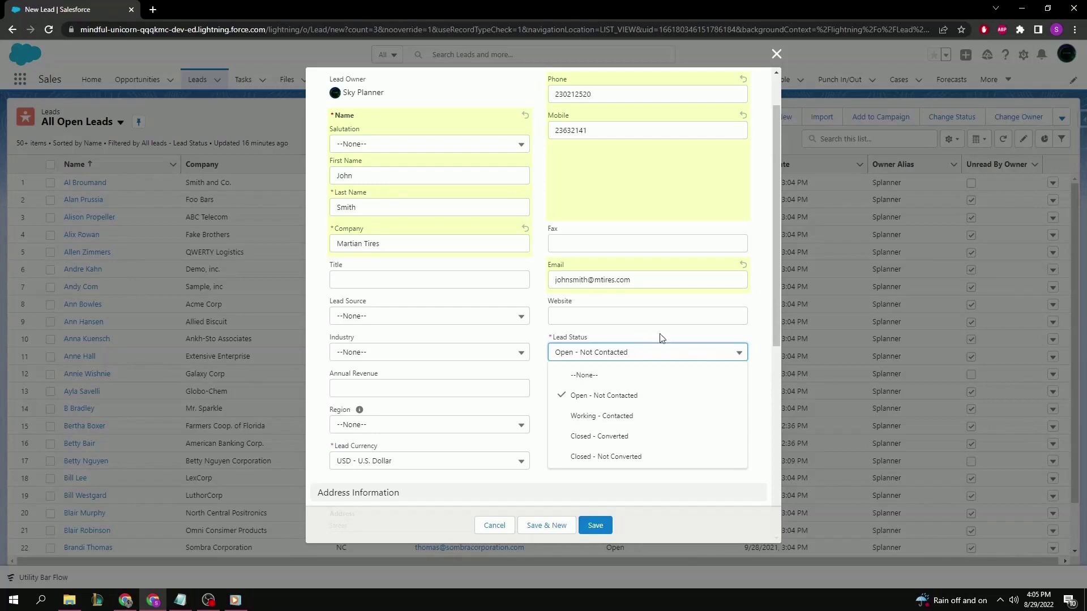
{"action": "left_click", "coordinate": [413, 423]}
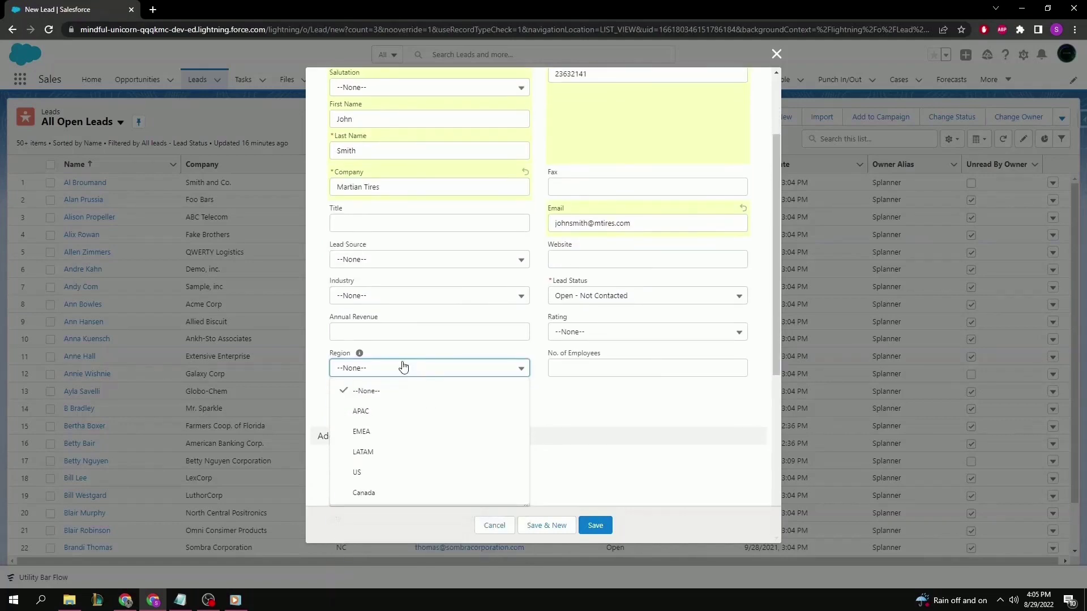
{"action": "mouse_move", "coordinate": [359, 355]}
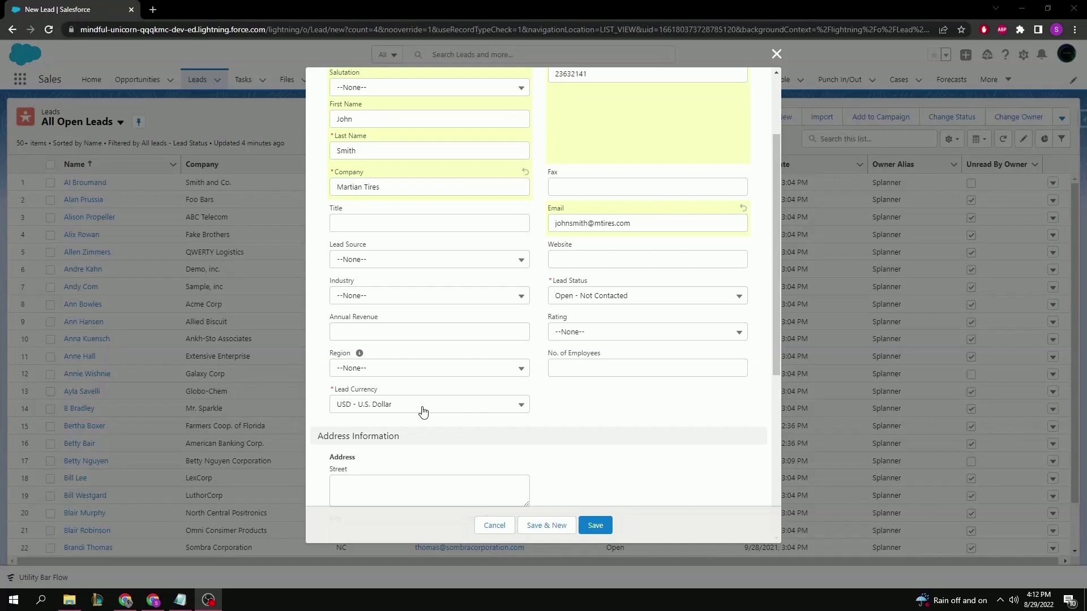
{"action": "left_click", "coordinate": [423, 411]}
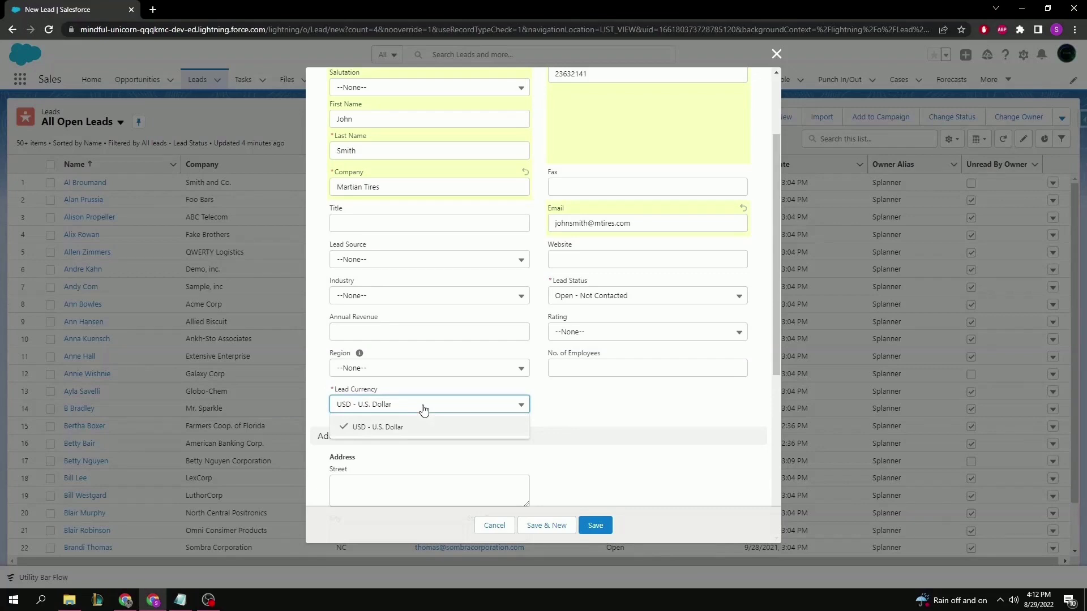
{"action": "left_click", "coordinate": [599, 424]}
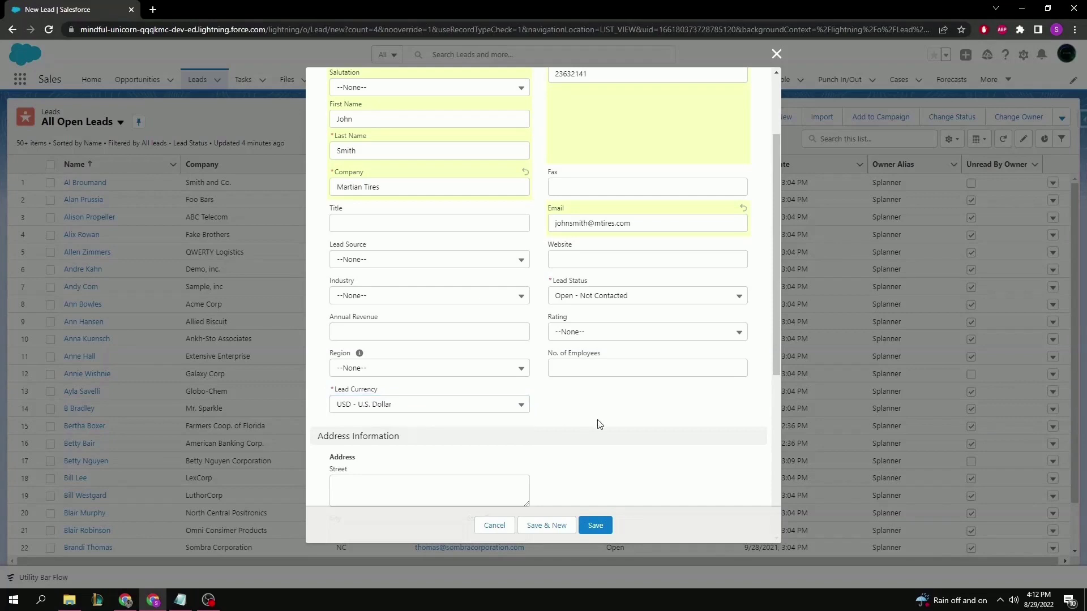
Save the Martian Tires lead so its record shows status Open - Not Contacted.
{"action": "left_click", "coordinate": [595, 525]}
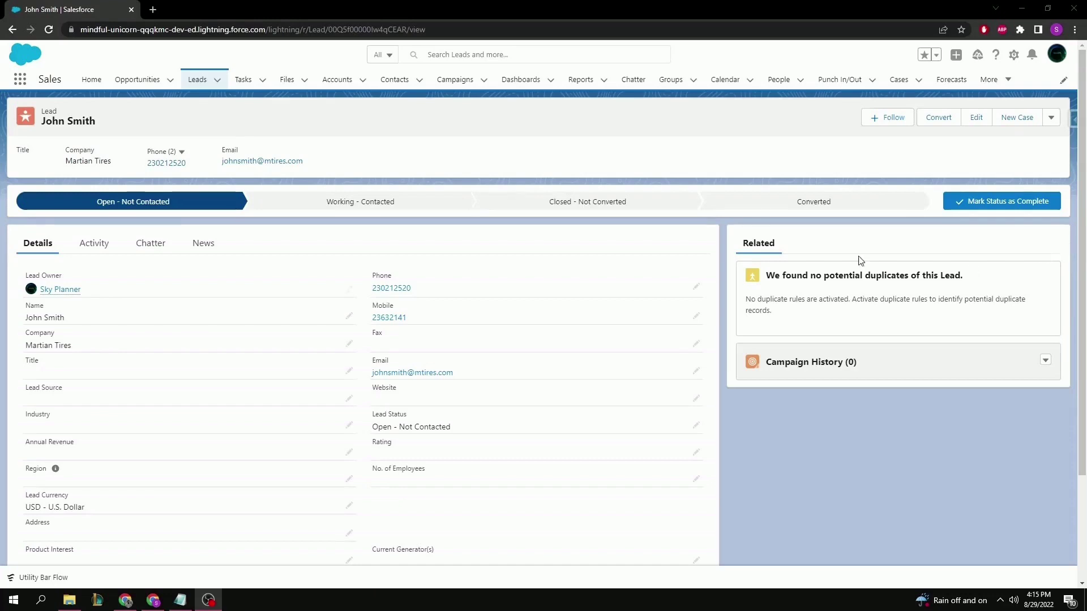
{"action": "left_click", "coordinate": [167, 202]}
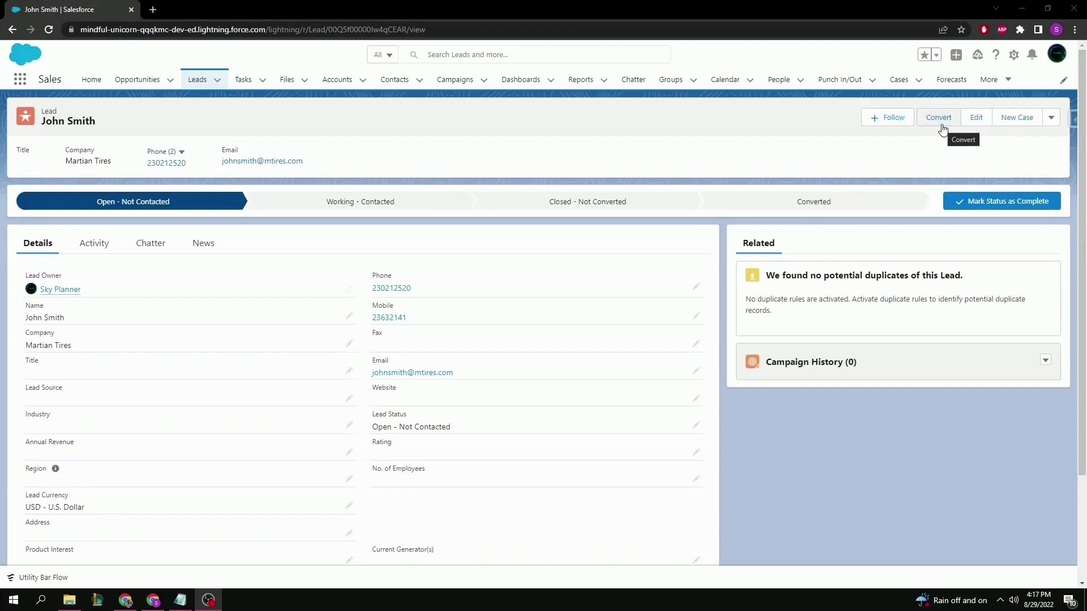
Bring up Convert Lead to create a new Martian Tires account, contact and opportunity.
{"action": "left_click", "coordinate": [941, 126]}
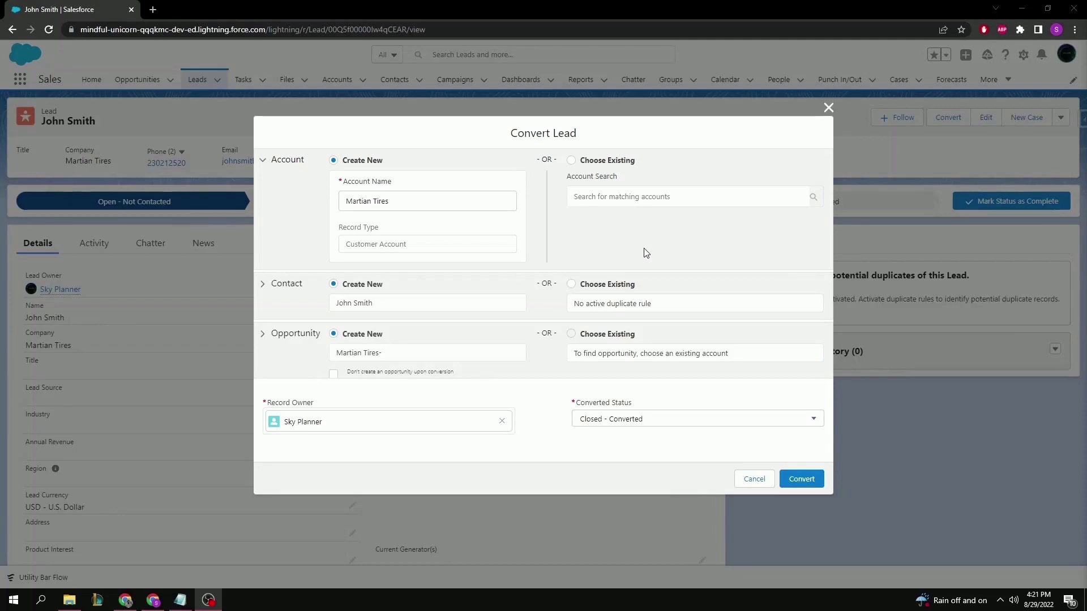
Convert the lead and go to the new Martian Tires- opportunity in Prospecting stage.
{"action": "left_click", "coordinate": [801, 479]}
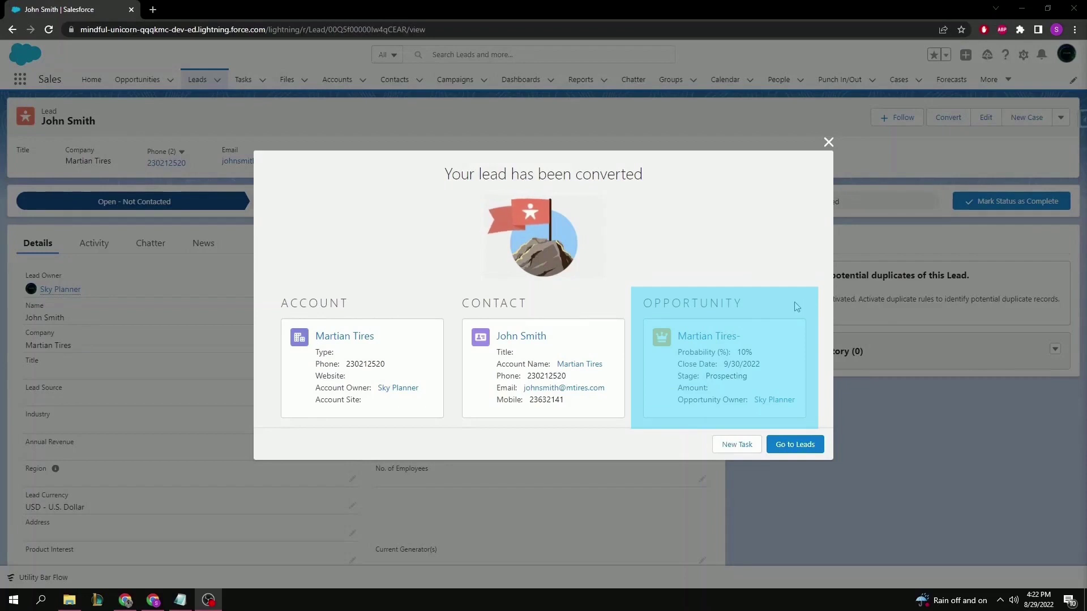
{"action": "left_click", "coordinate": [704, 337]}
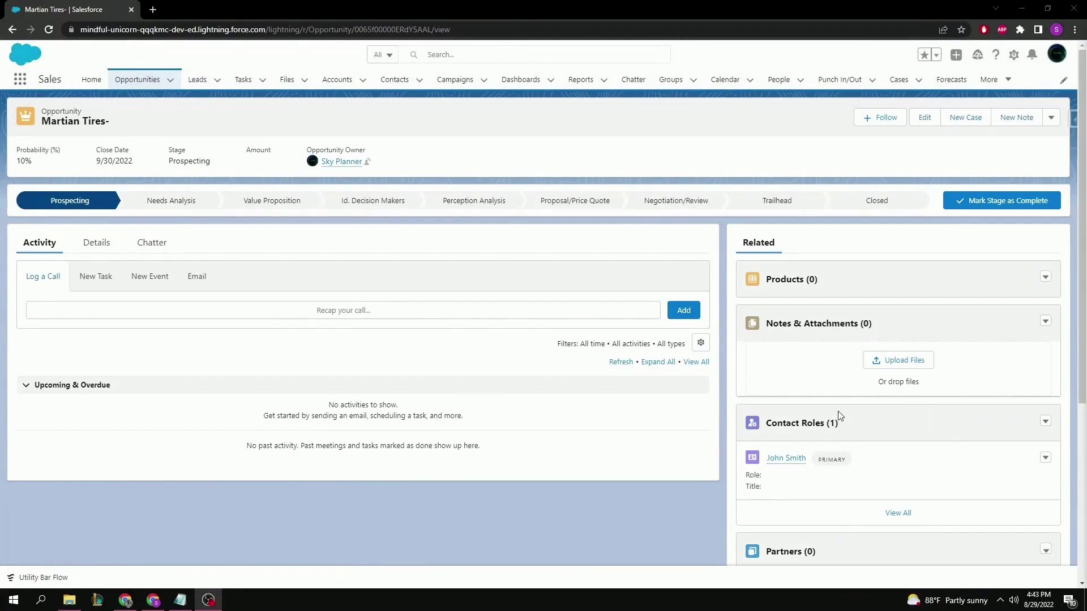
View the opportunity details: account Martian Tires, close date 9/30/2022, probability 10%.
{"action": "left_click", "coordinate": [103, 244]}
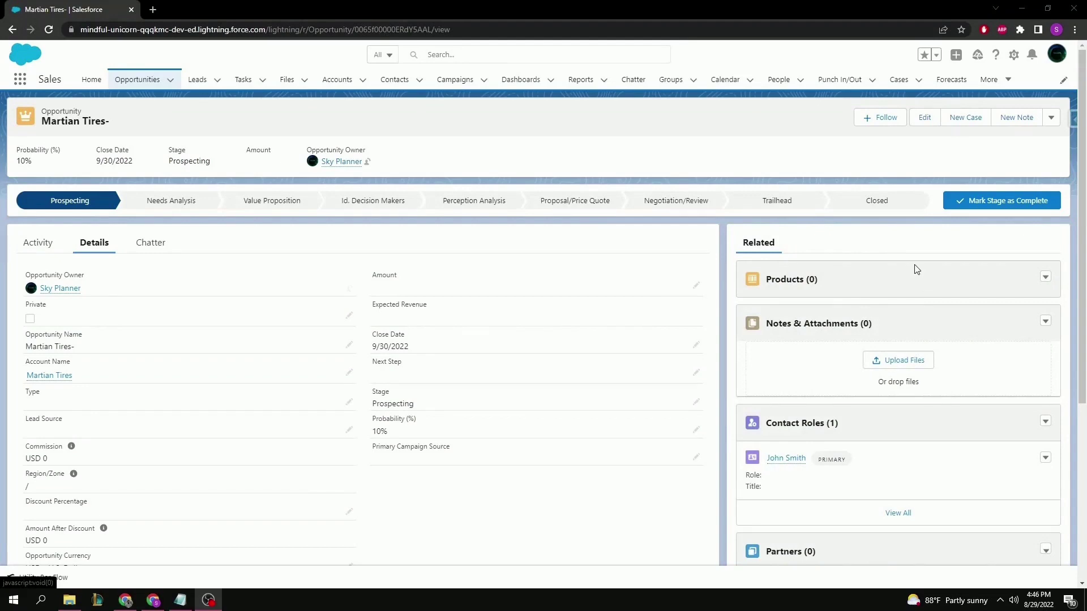
{"action": "scroll", "coordinate": [848, 277], "scroll_direction": "down", "scroll_amount": 1}
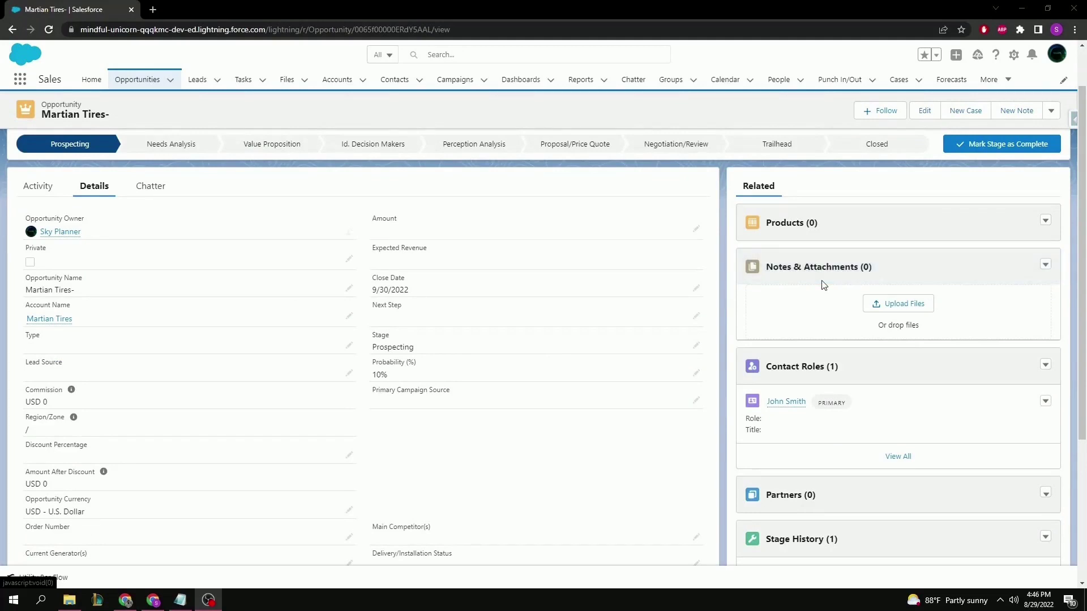
{"action": "scroll", "coordinate": [868, 312], "scroll_direction": "down", "scroll_amount": 1}
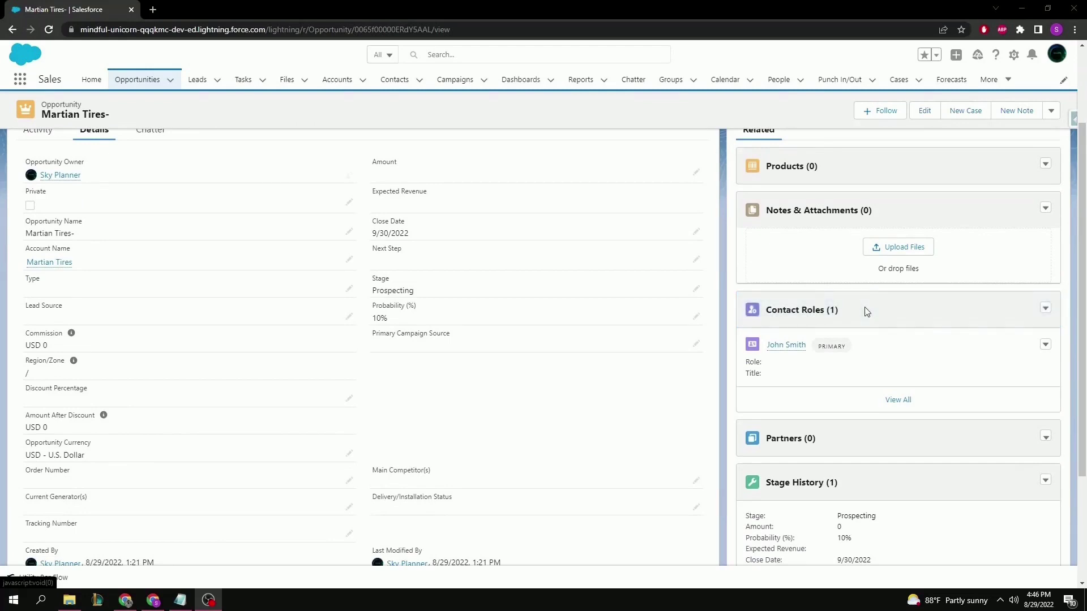
{"action": "scroll", "coordinate": [866, 314], "scroll_direction": "down", "scroll_amount": 2}
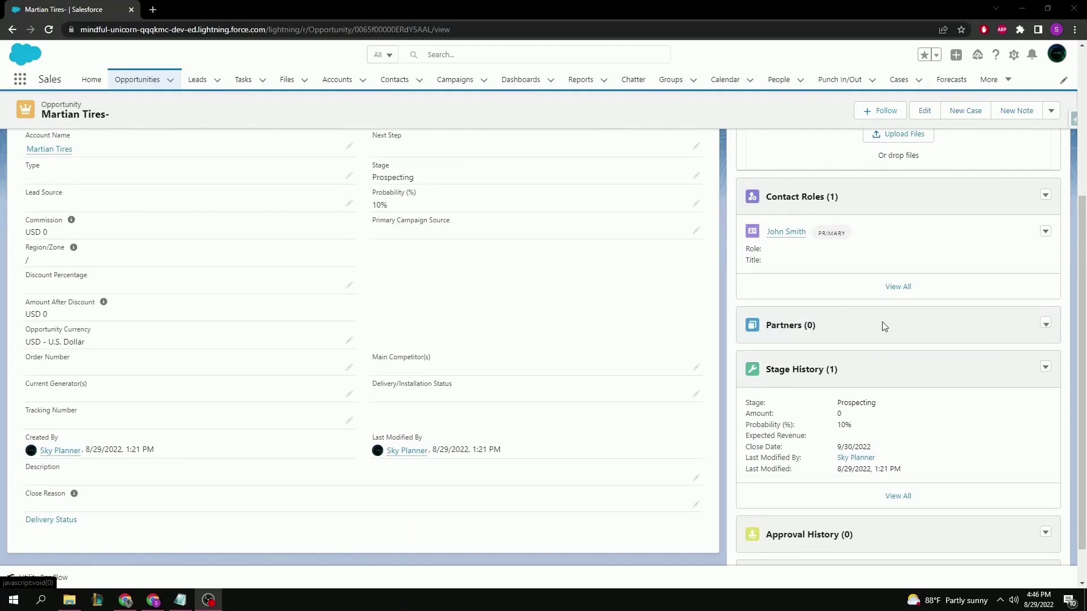
{"action": "scroll", "coordinate": [883, 327], "scroll_direction": "down", "scroll_amount": 1}
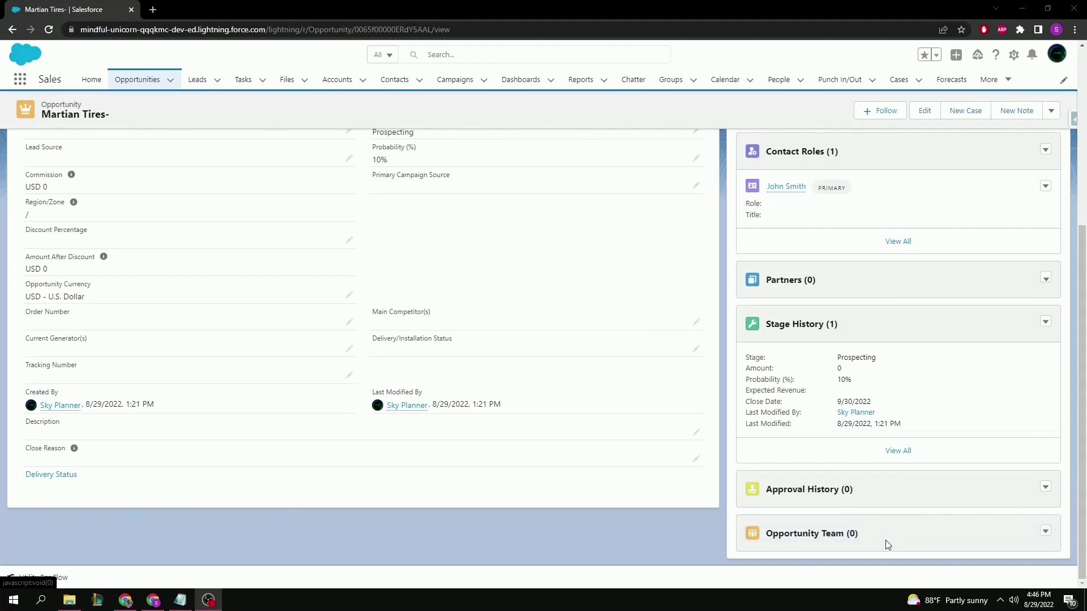
{"action": "scroll", "coordinate": [887, 544], "scroll_direction": "up", "scroll_amount": 5}
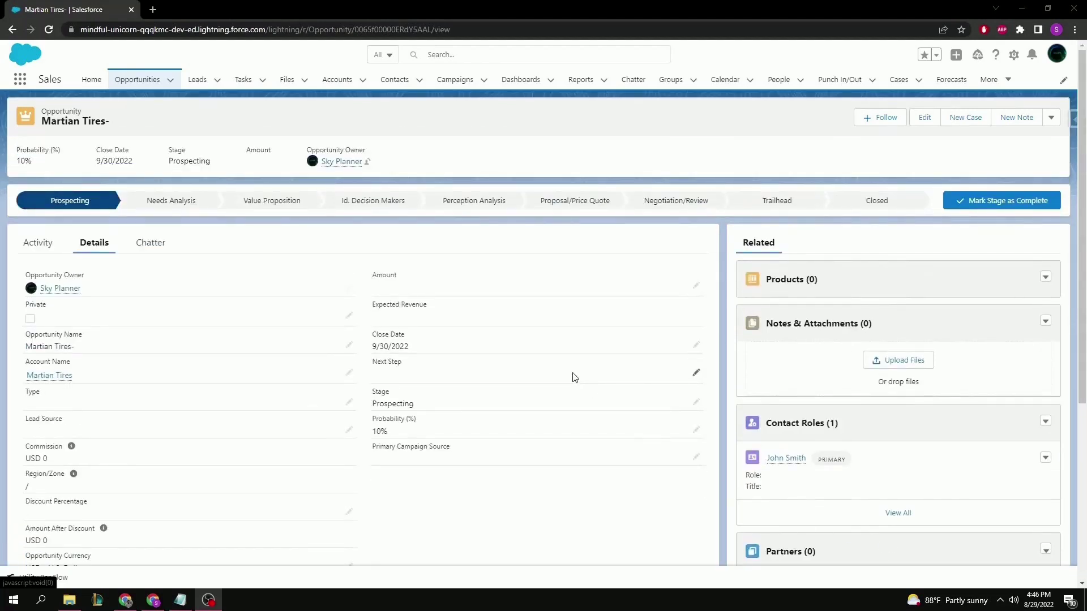